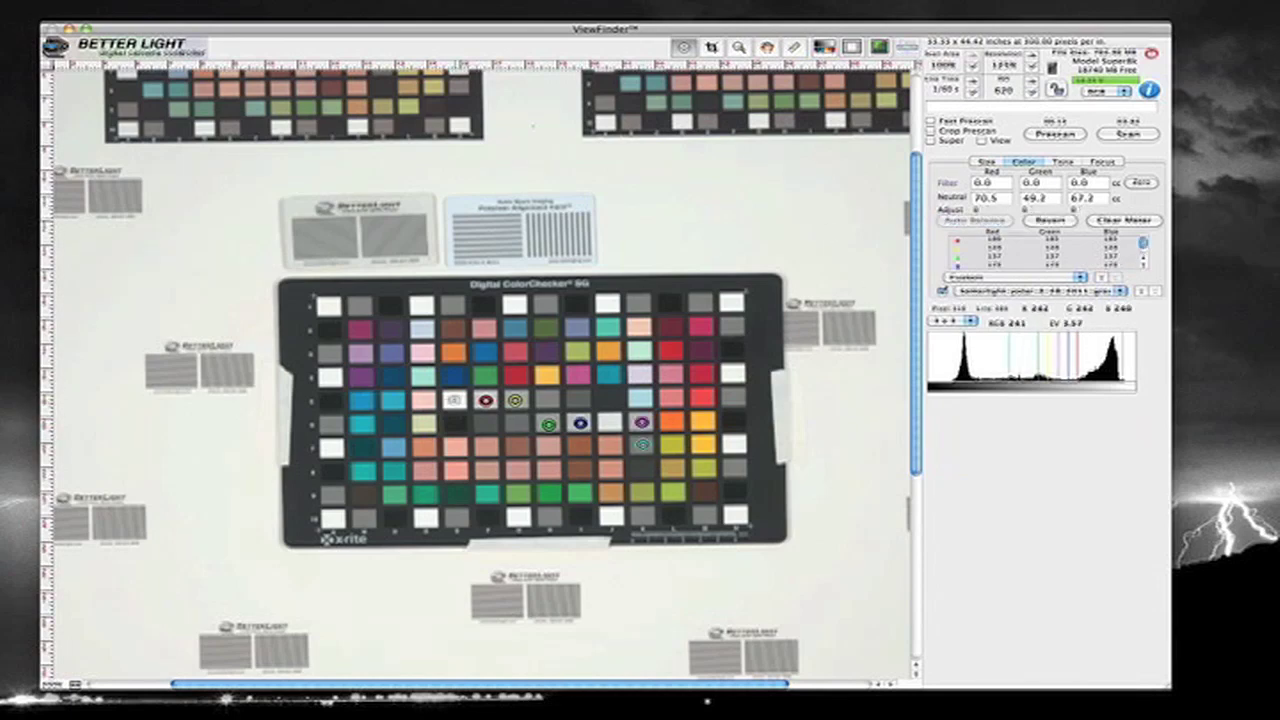
Step: Show the tone curve settings on ViewFinder's Tone tab
click(1063, 161)
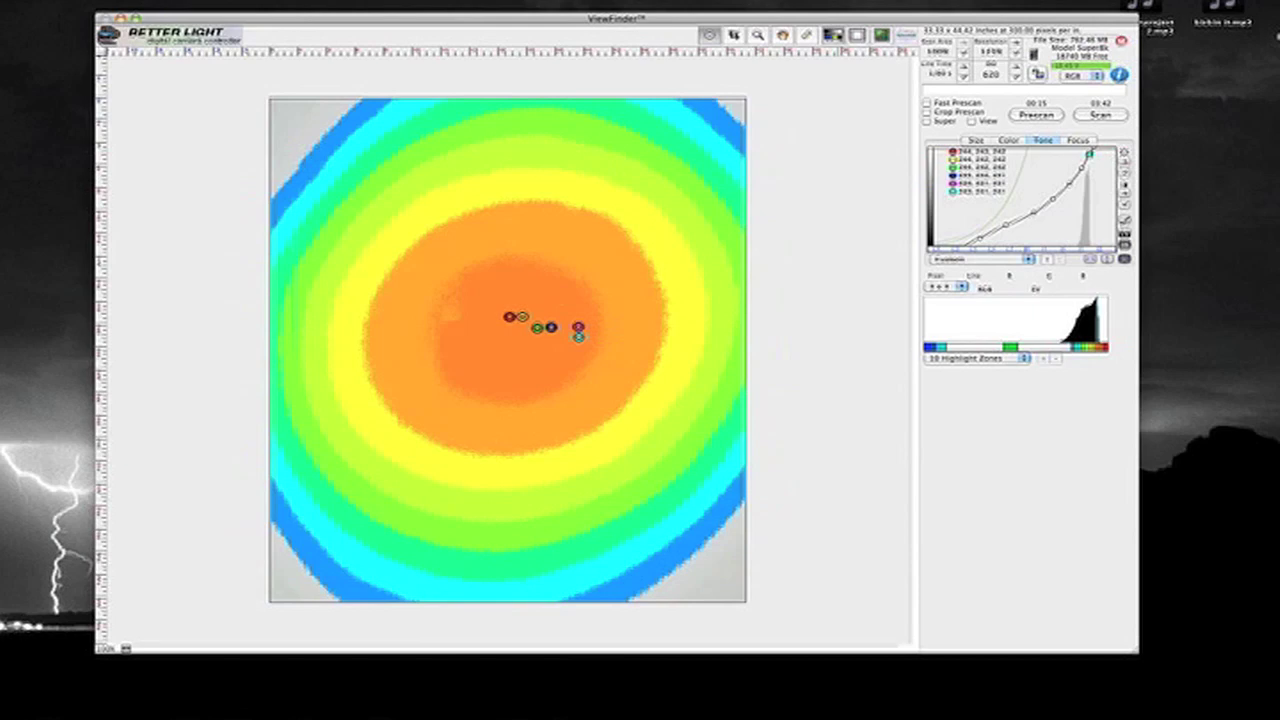
Step: Hide the zone overlay, lower the line time from 620 to 579, and scan the white card
click(832, 36)
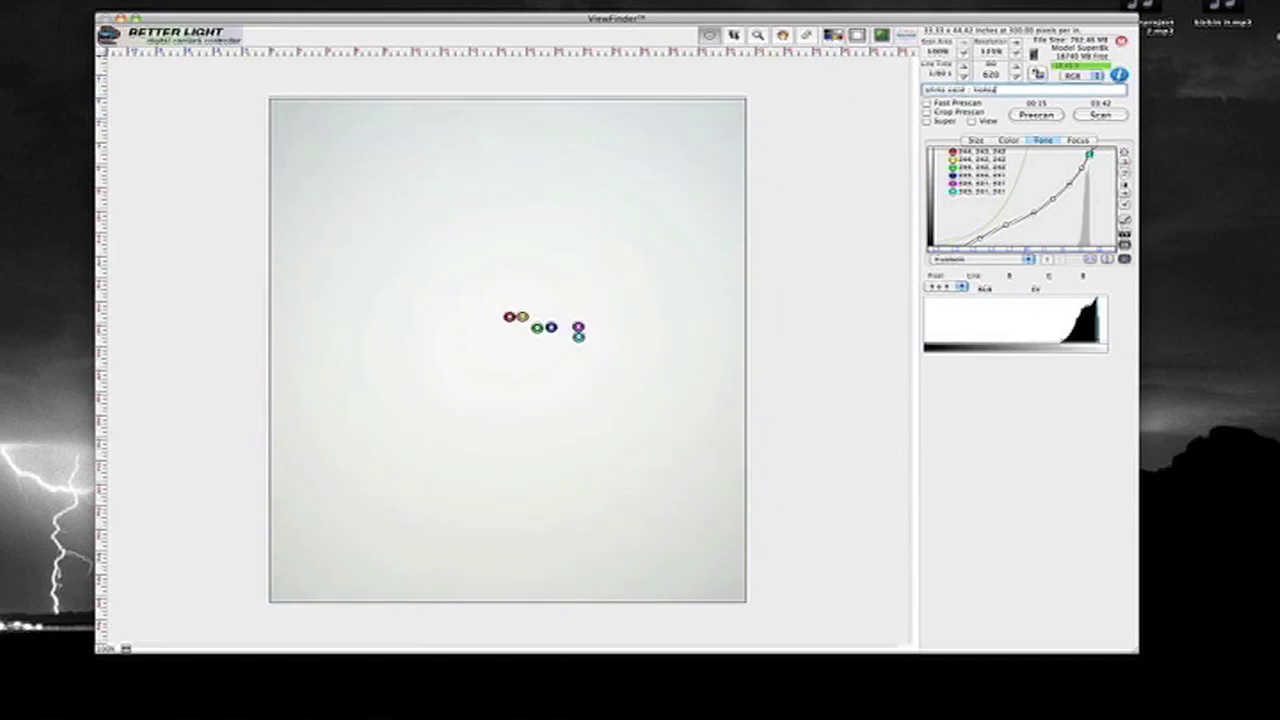
click(1016, 76)
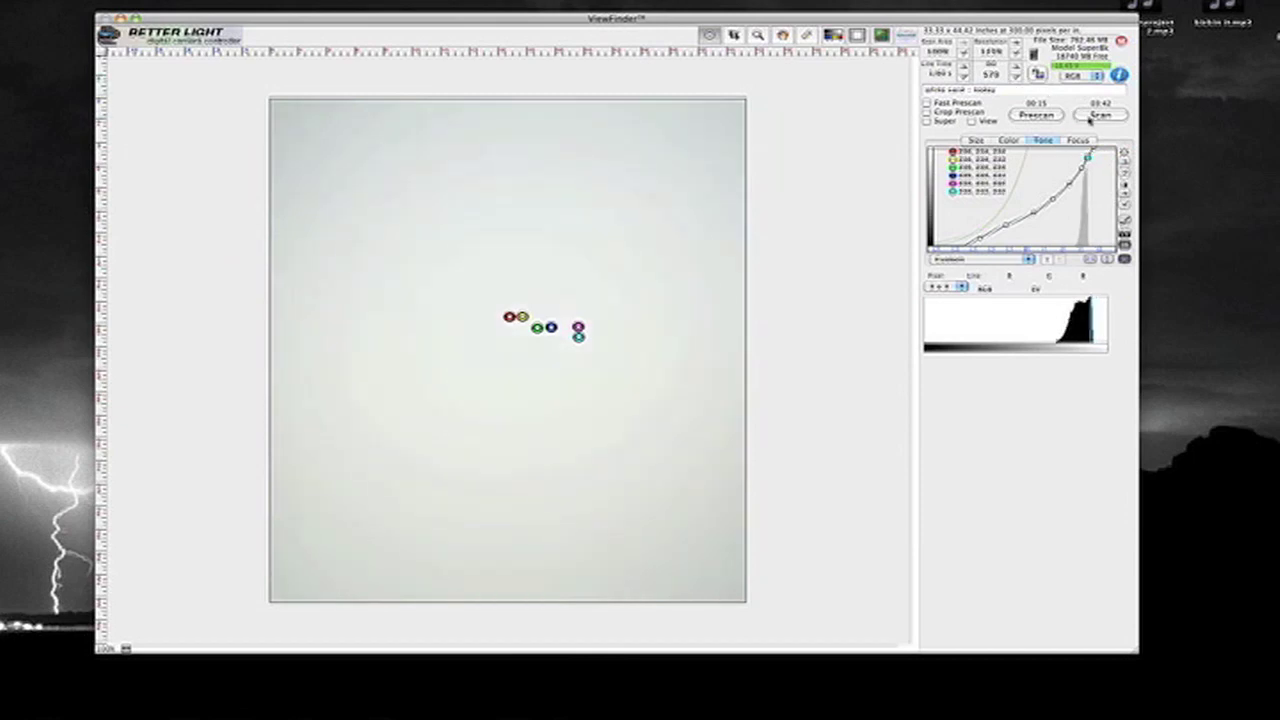
key(Return)
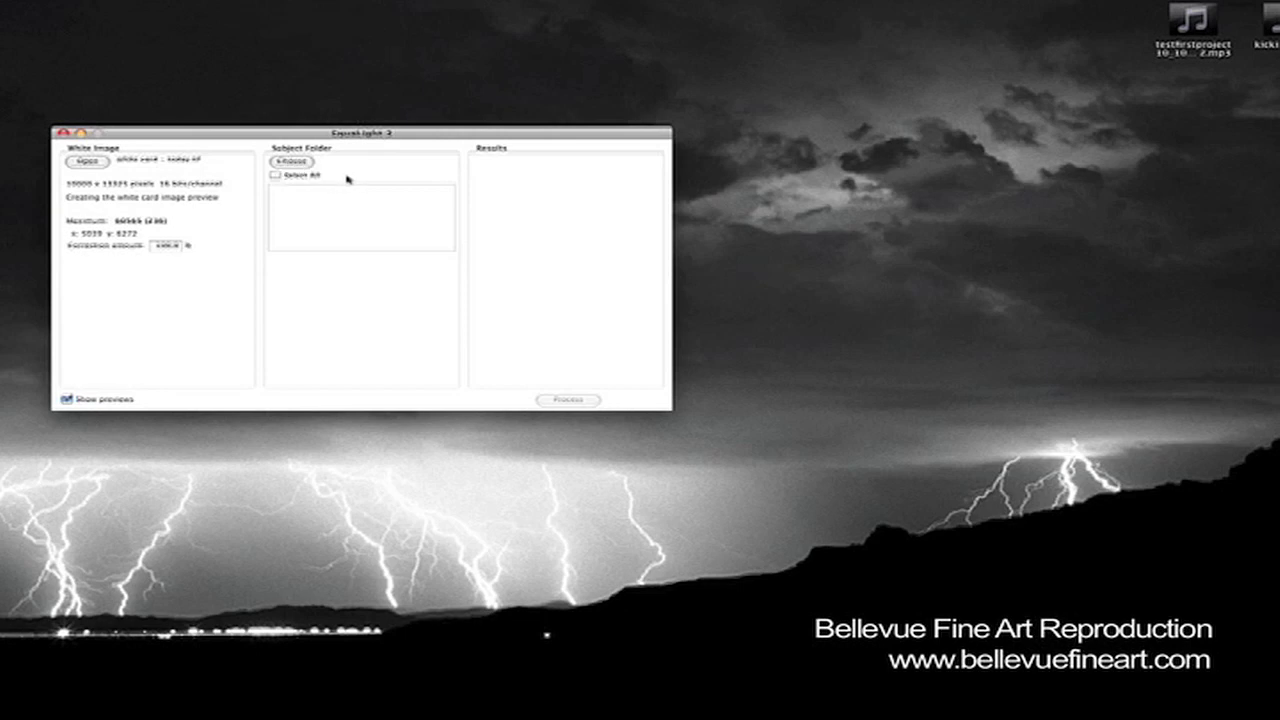
Step: Pick Raw Scans as the subject folder, check all five scans, and equalize them into the output folder
key(Return)
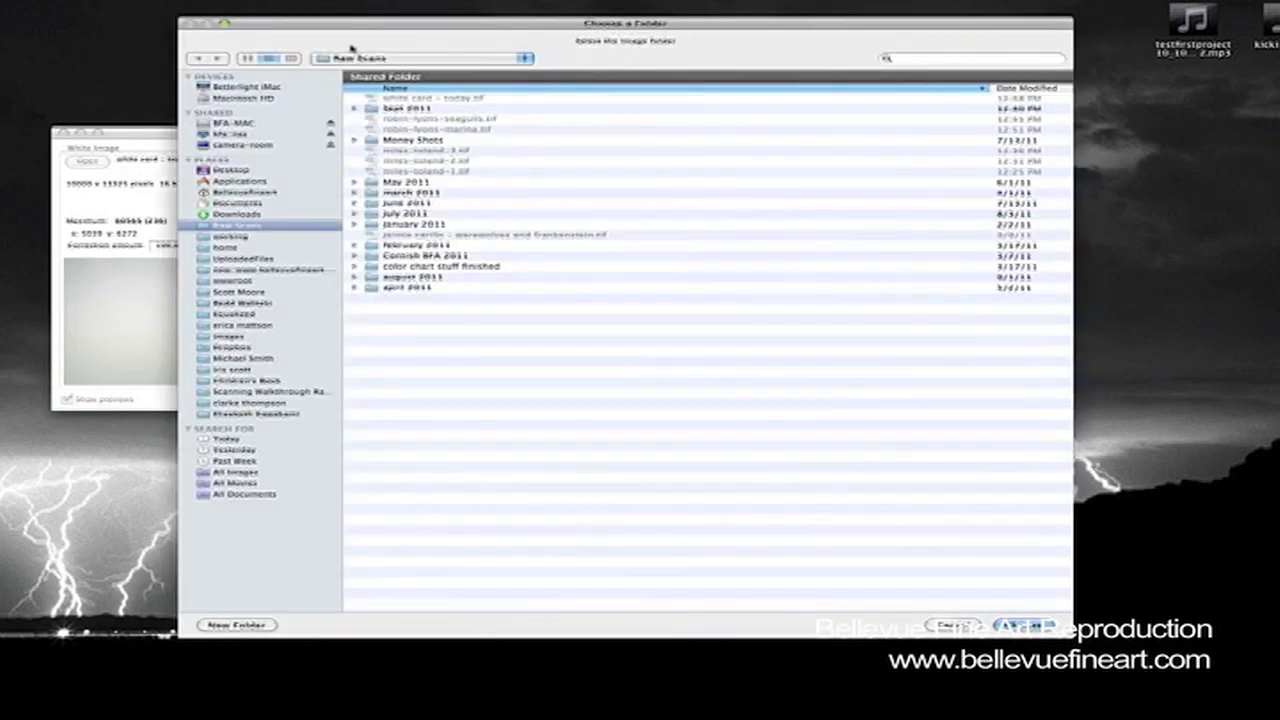
click(1030, 625)
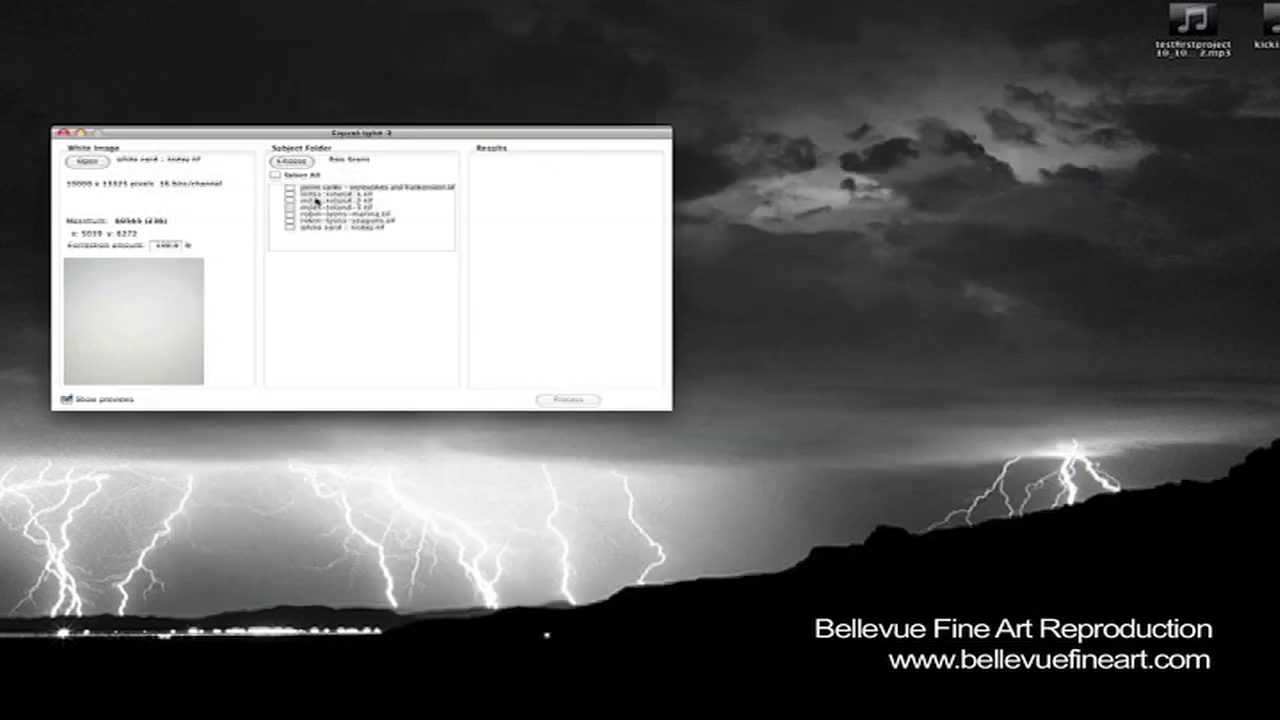
click(290, 194)
click(290, 201)
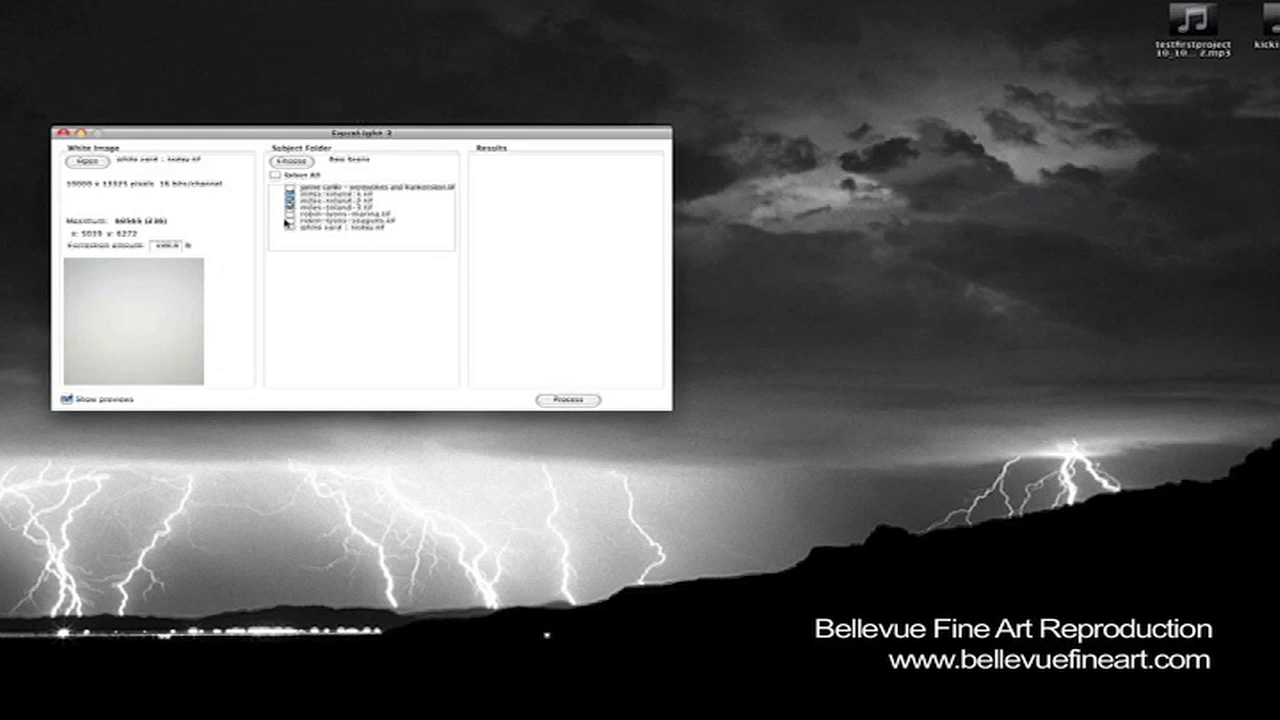
click(290, 187)
click(290, 207)
click(290, 214)
click(573, 400)
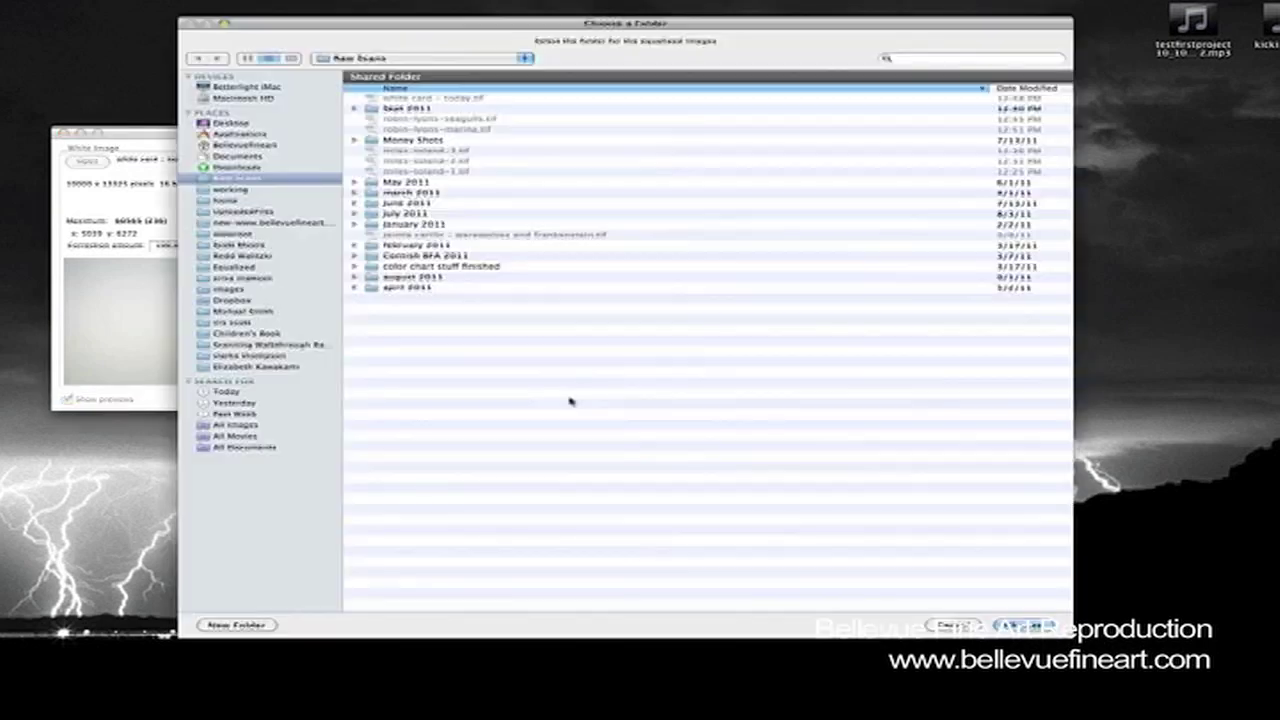
click(1025, 626)
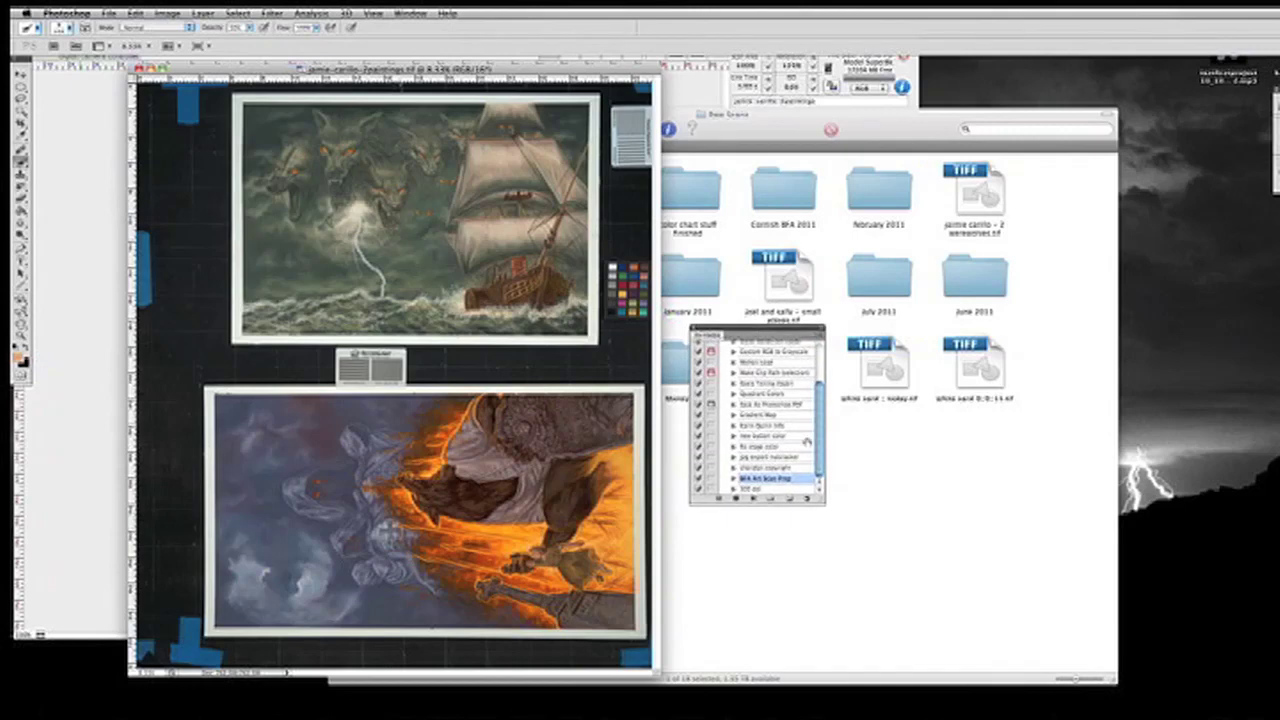
Step: Run the BFA Art Scan Prep action, then marquee-select the top ship painting
click(740, 503)
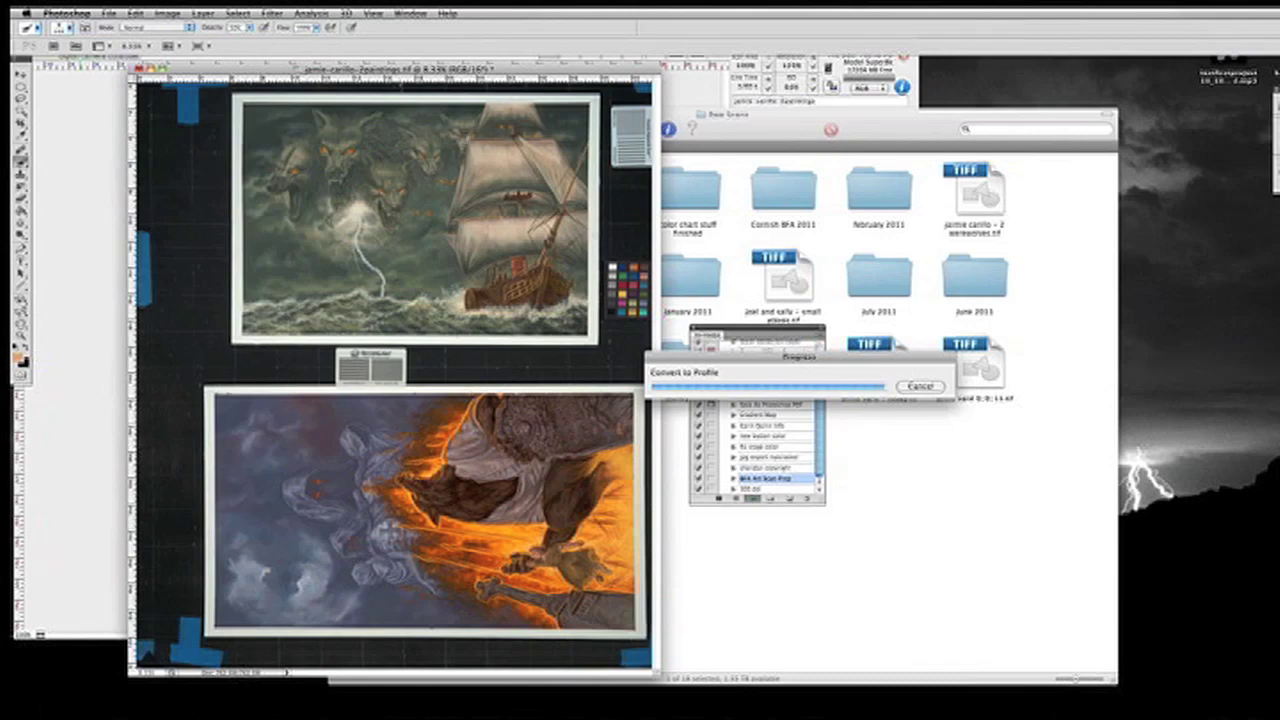
key(m)
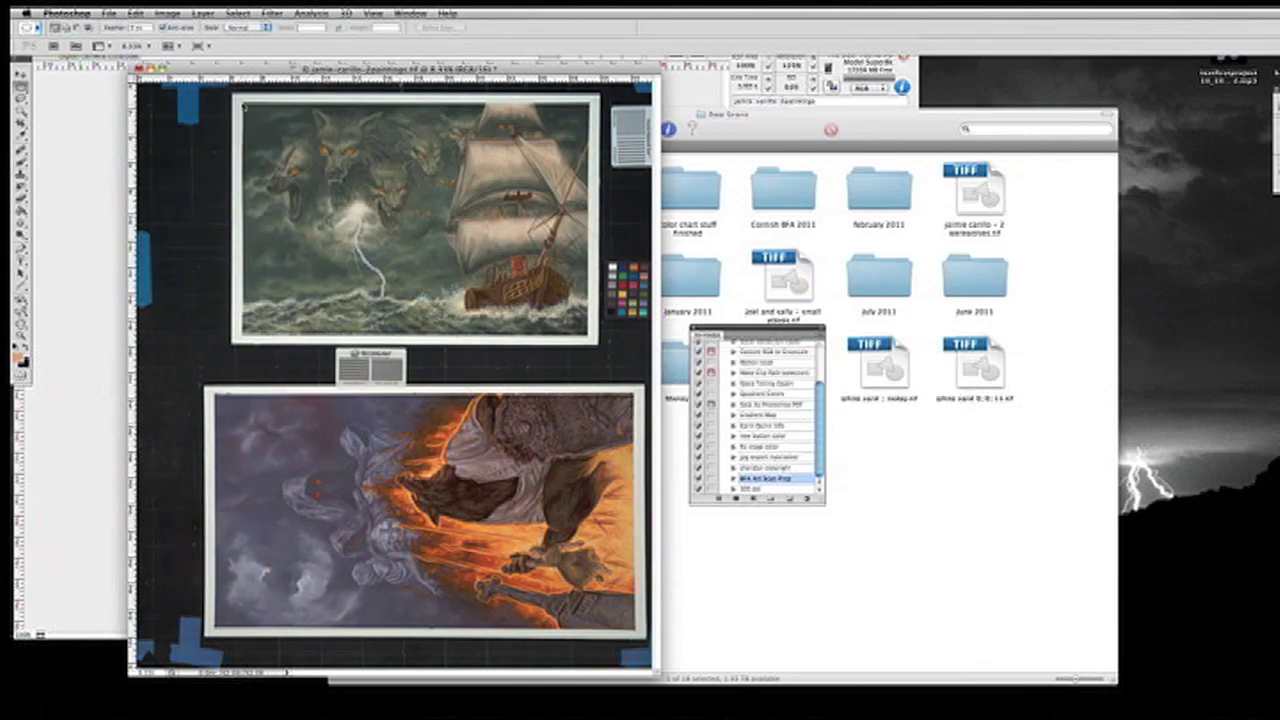
drag(318, 72, 318, 77)
drag(22, 86, 70, 86)
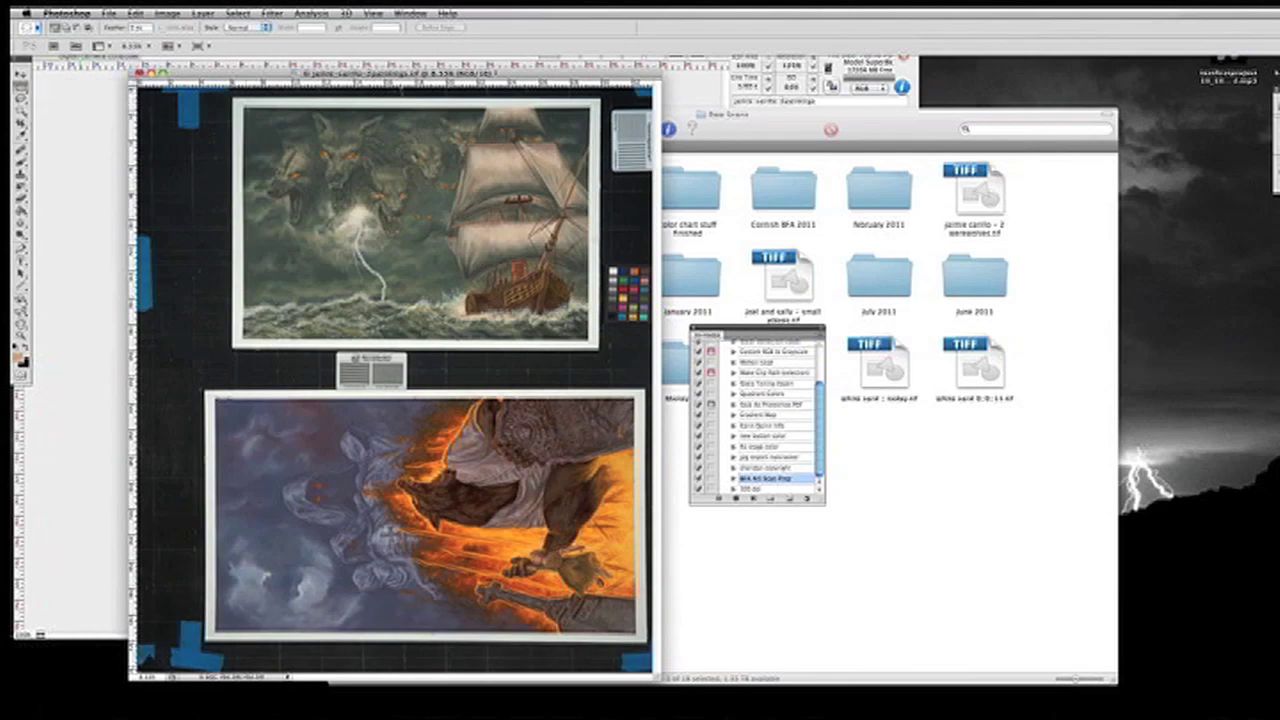
drag(578, 330, 592, 346)
click(109, 15)
Step: Create a Clipboard-preset document named with the artist's name plus '_werewolves_and_sea_12x17'
click(112, 17)
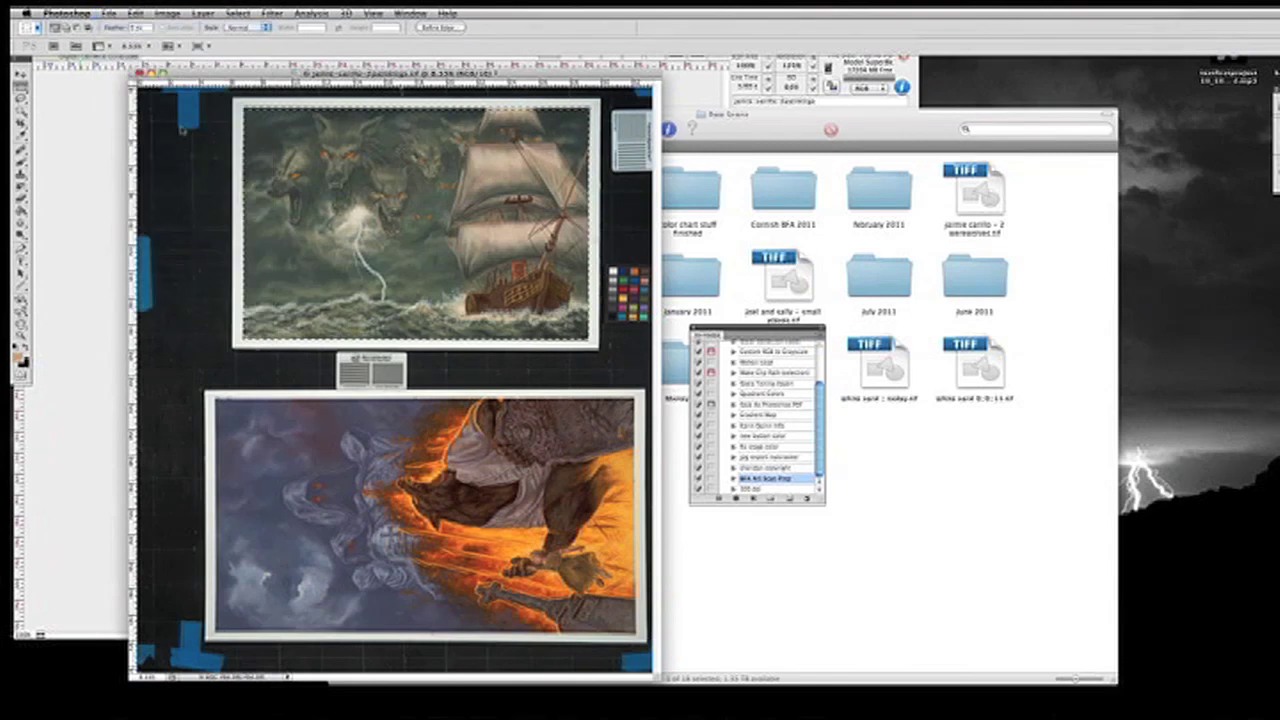
key(super+n)
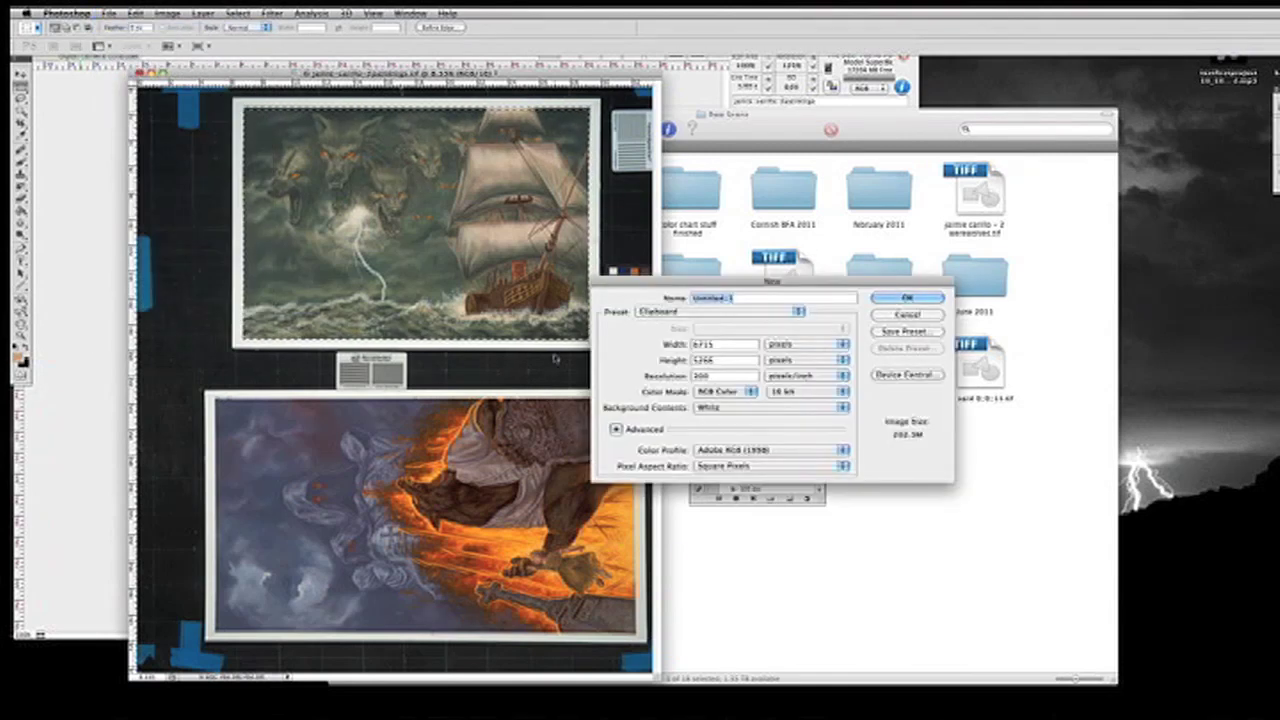
text(carillo)
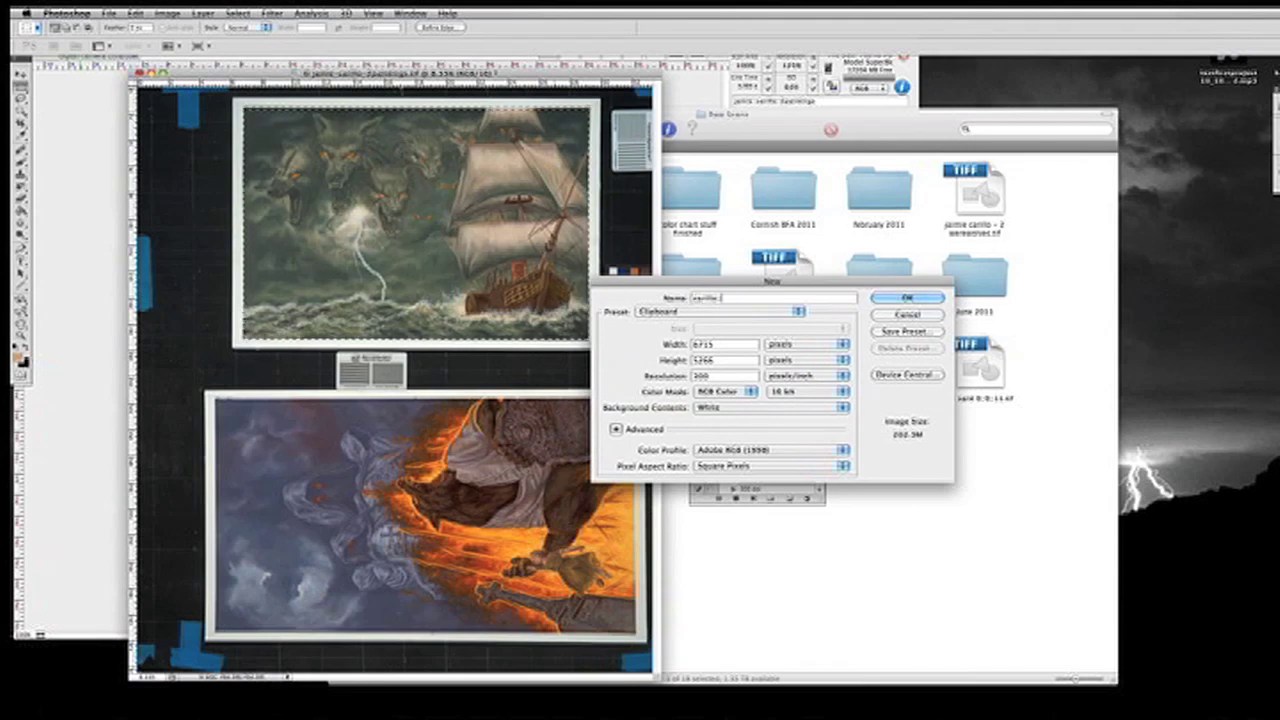
text(_werewolves_and_sea)
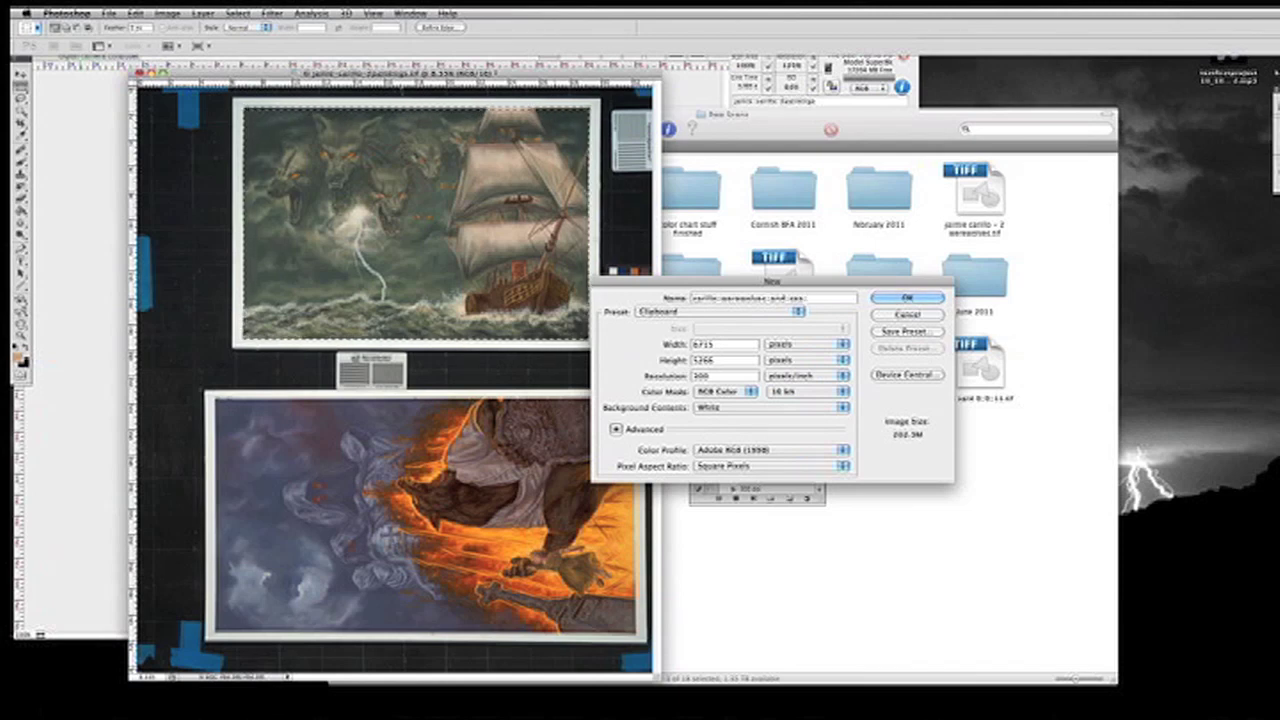
text(_12x)
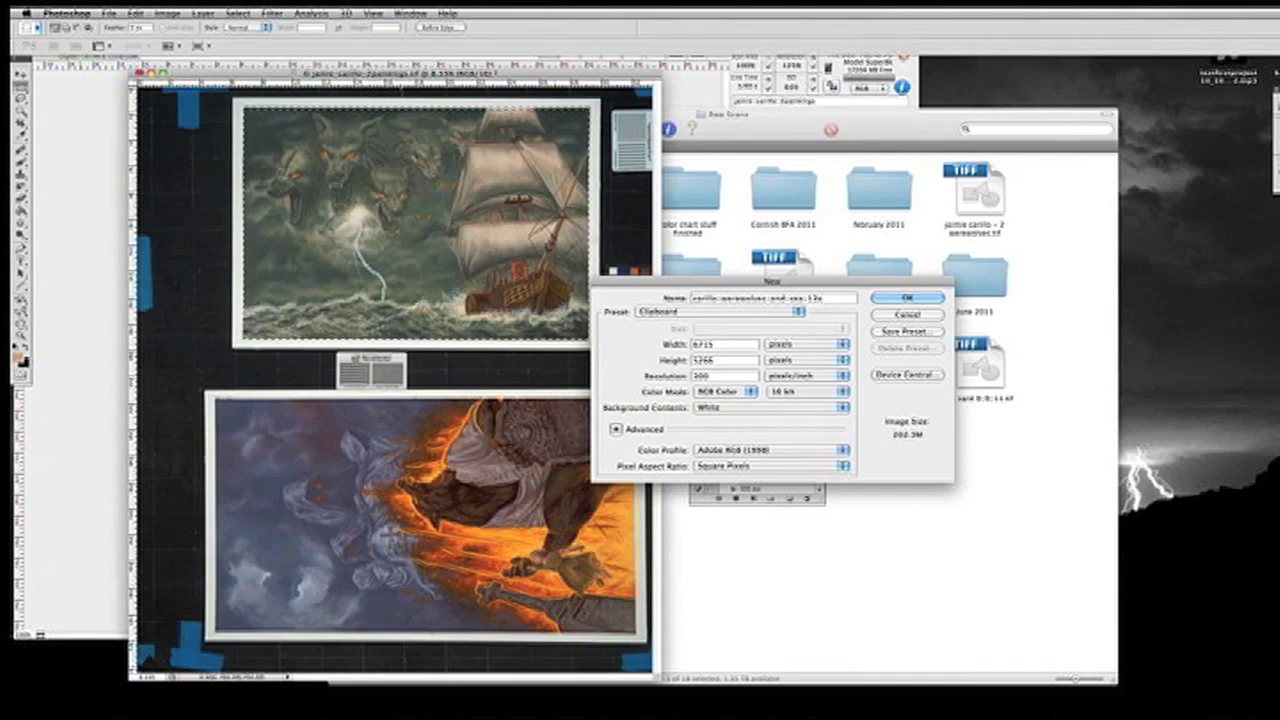
text(17)
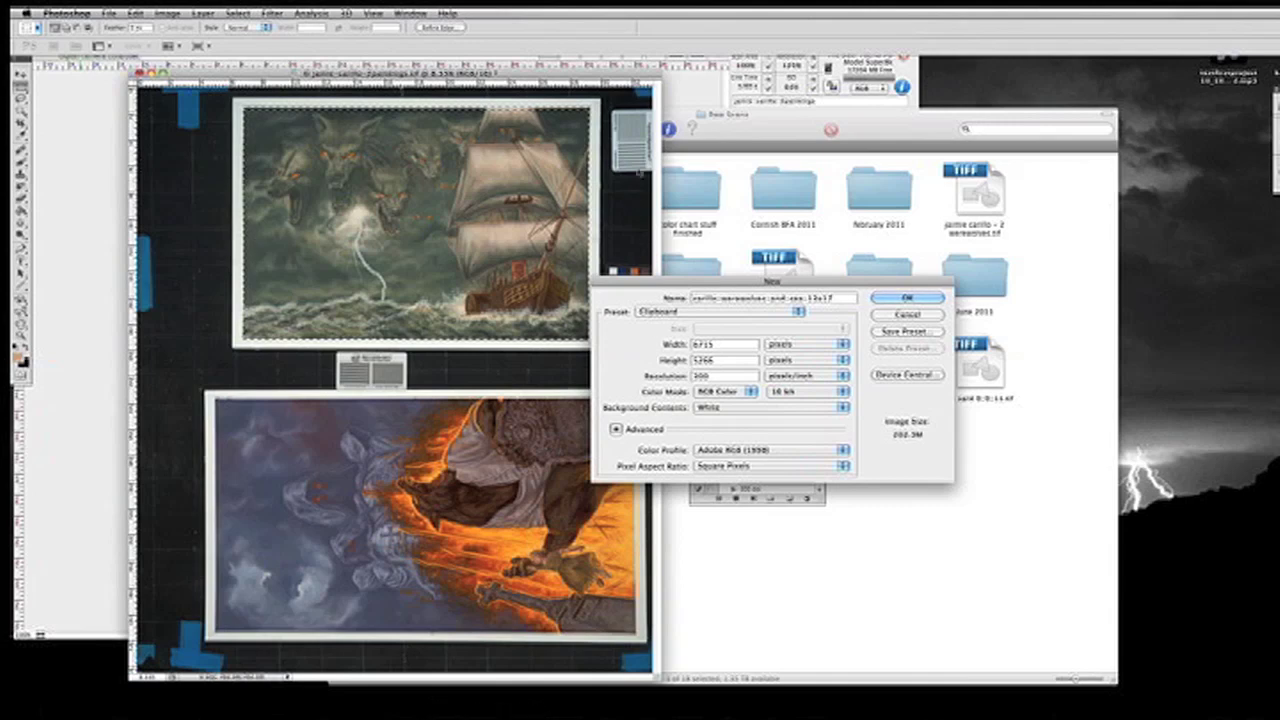
click(893, 299)
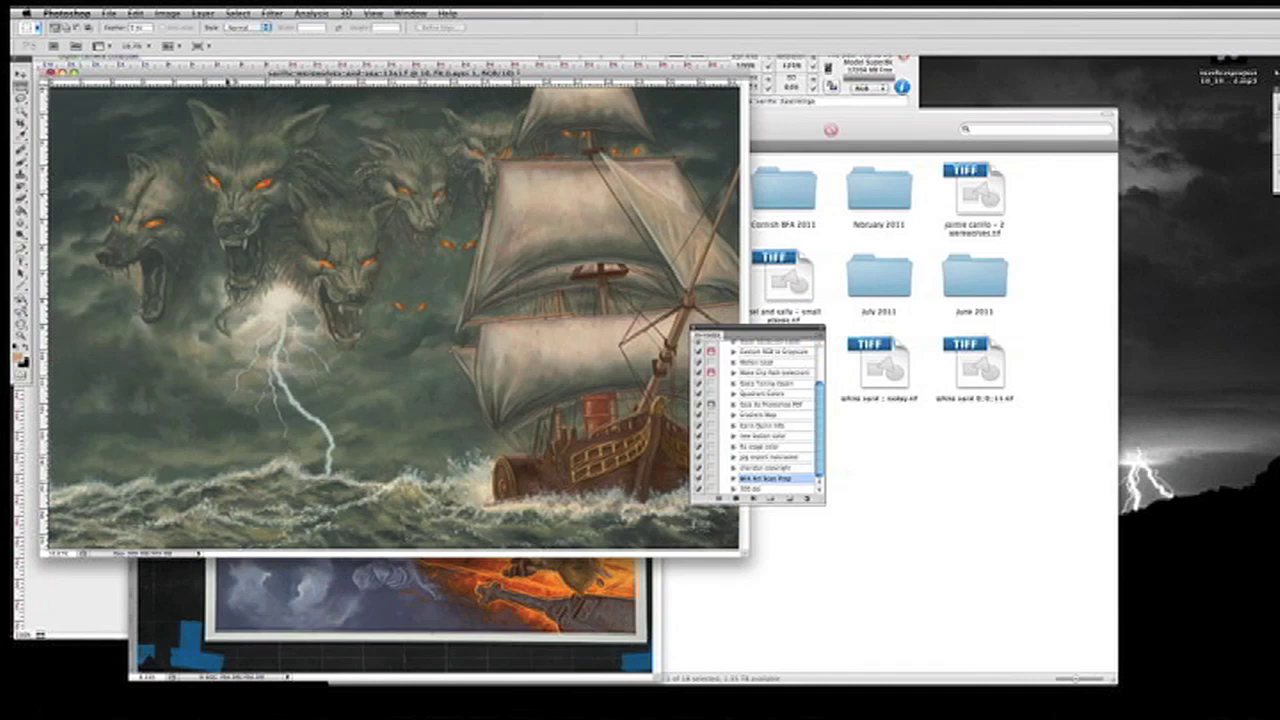
Step: Add a horizontal guide across the ship painting and zoom the werewolf painting to 50%
drag(229, 80, 236, 133)
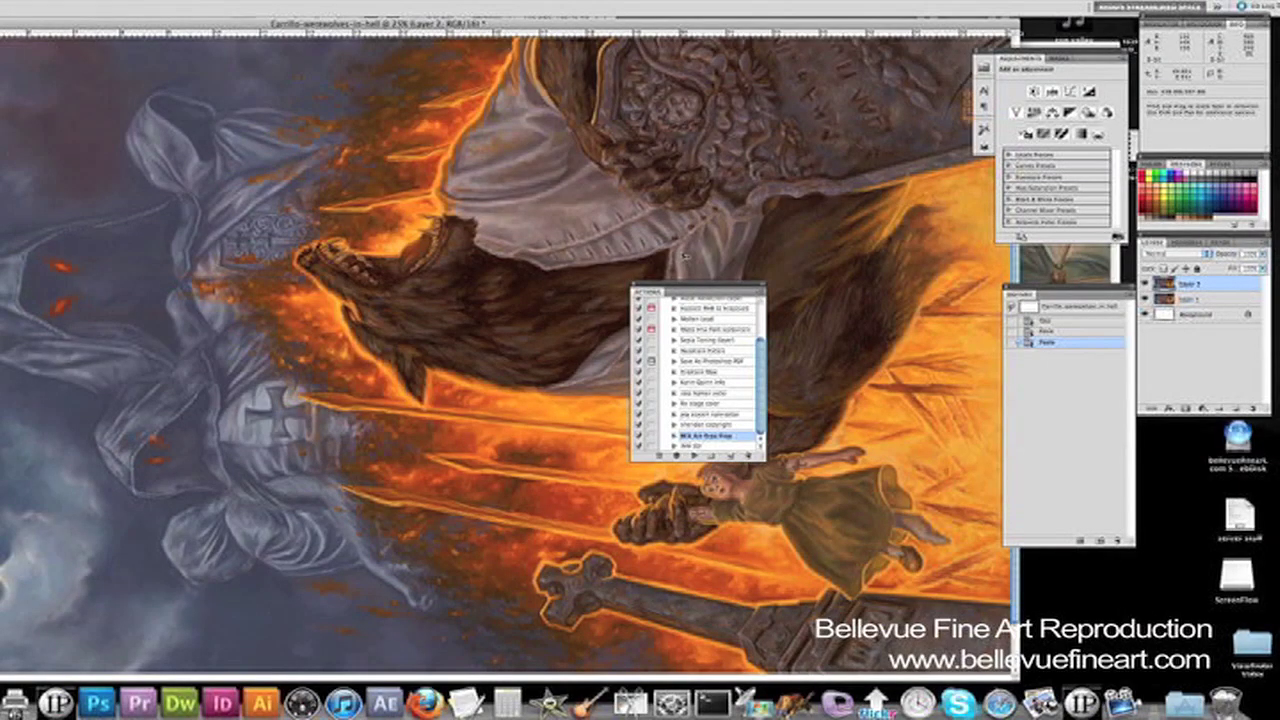
key(super+plus)
key(super+plus)
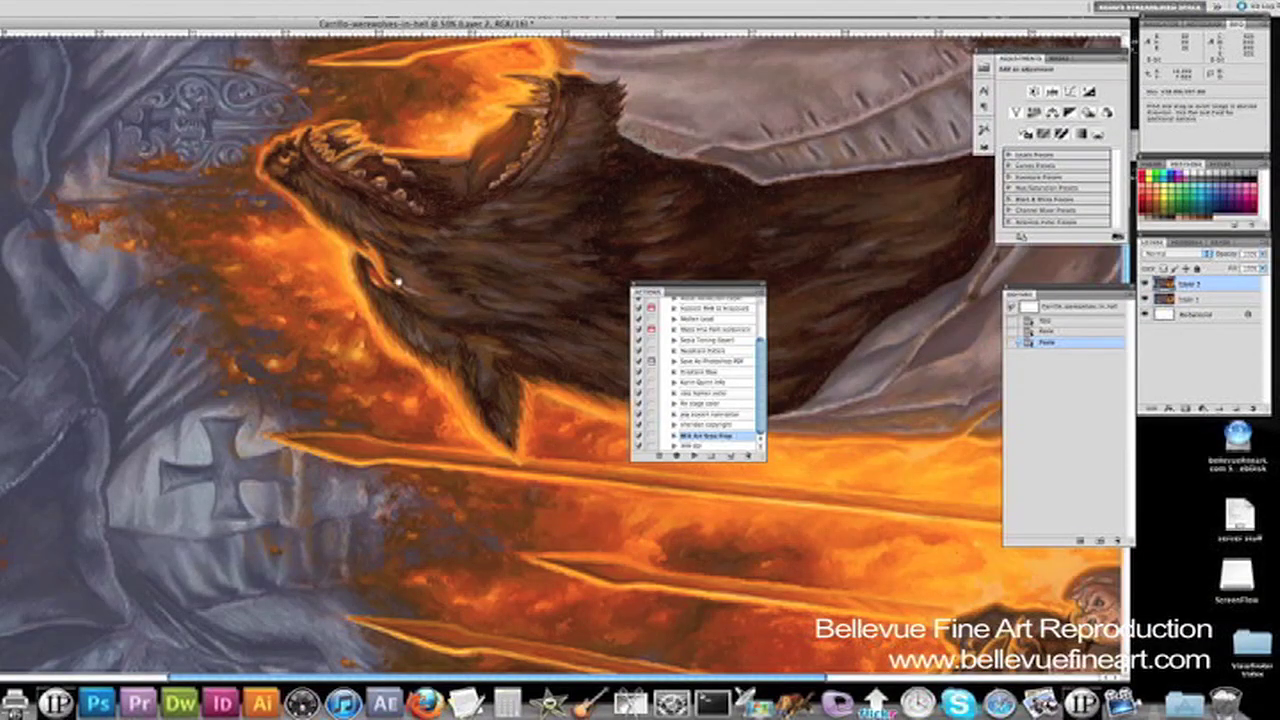
mouse_move(400, 284)
mouse_down()
mouse_move(287, 376)
mouse_move(252, 377)
mouse_up()
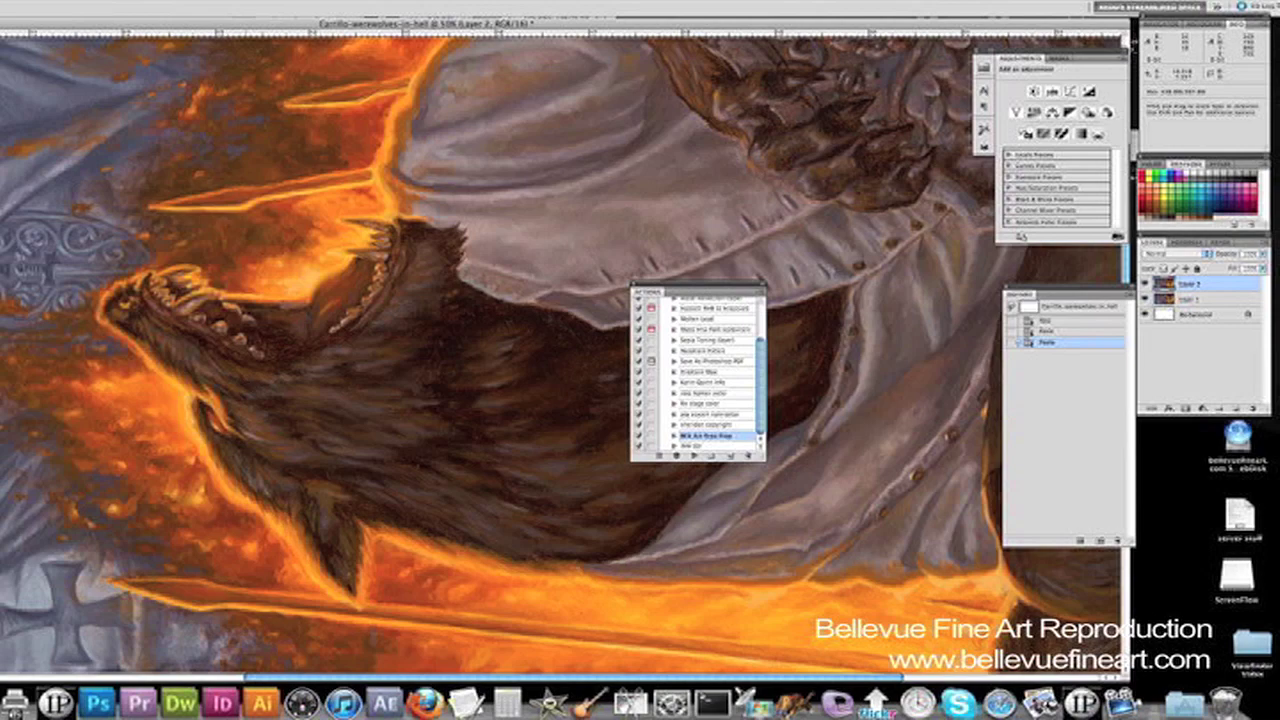
Step: View the werewolf painting at 100% and pan across the jaws, fur and cloak brushwork
key(super+plus)
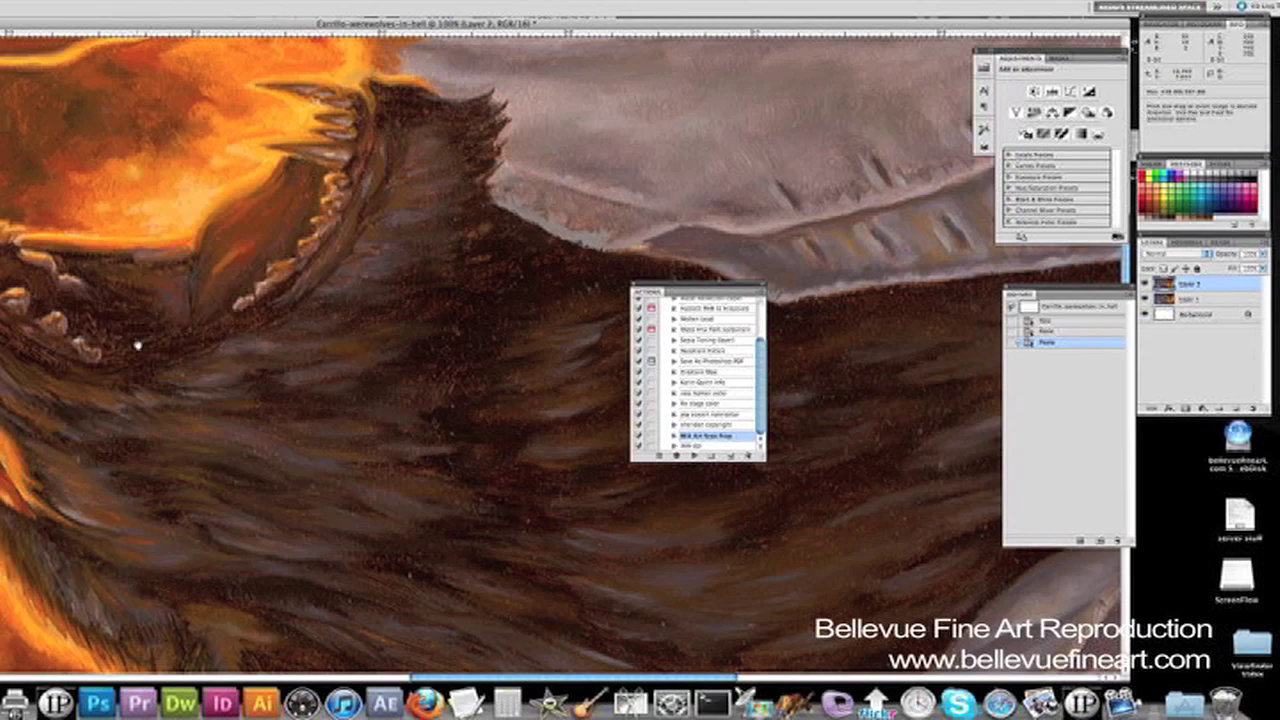
mouse_move(134, 346)
mouse_down()
mouse_move(440, 420)
mouse_move(558, 472)
mouse_up()
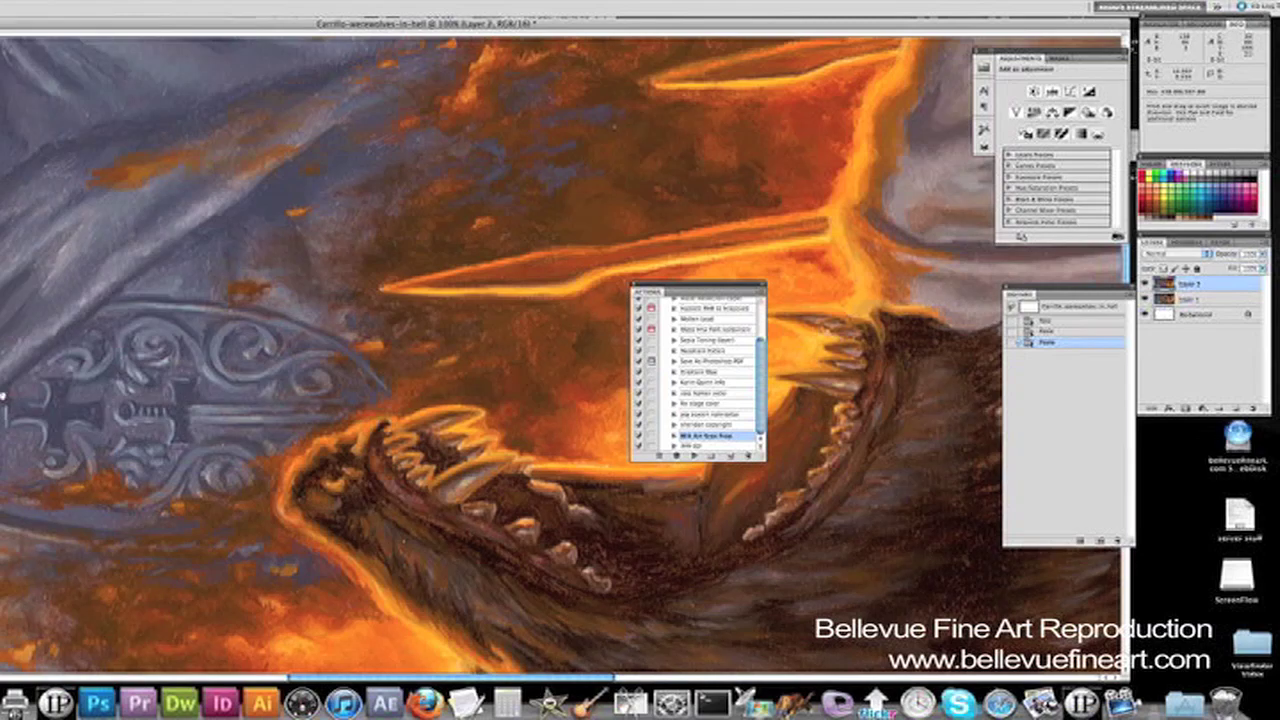
scroll(452, 452, left, 10)
scroll(452, 452, up, 5)
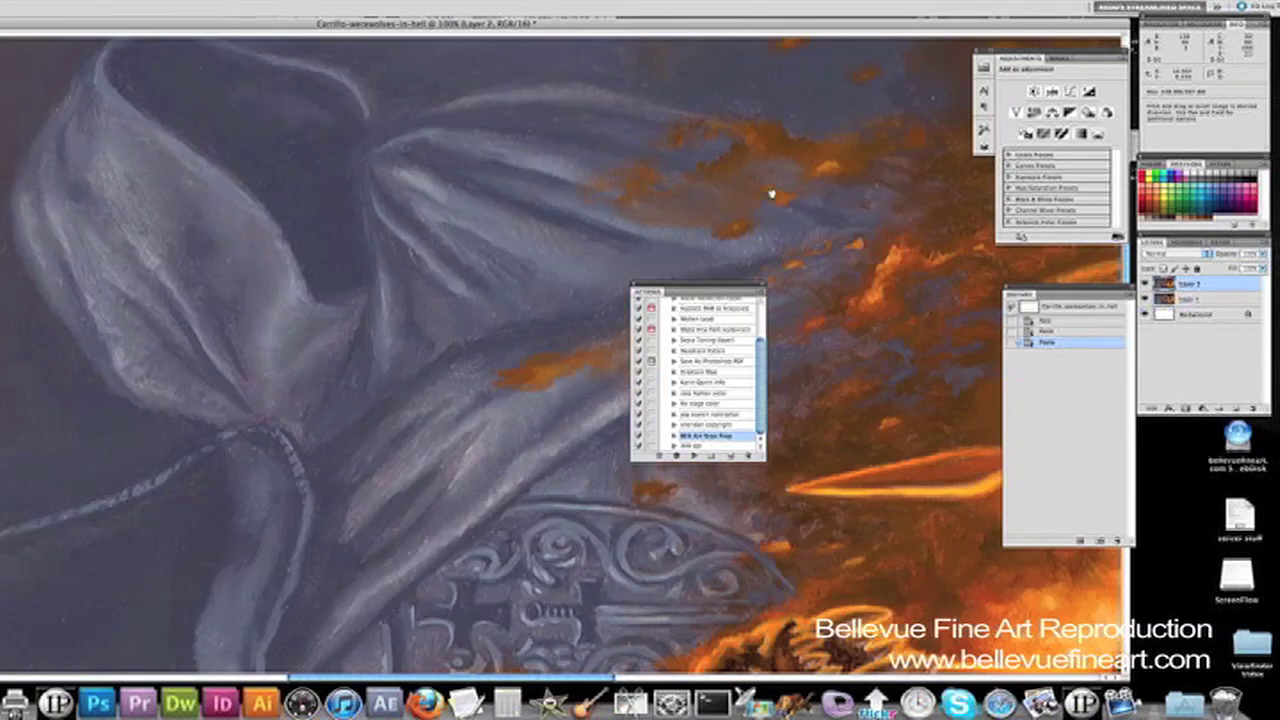
scroll(460, 295, left, 15)
scroll(460, 295, up, 1)
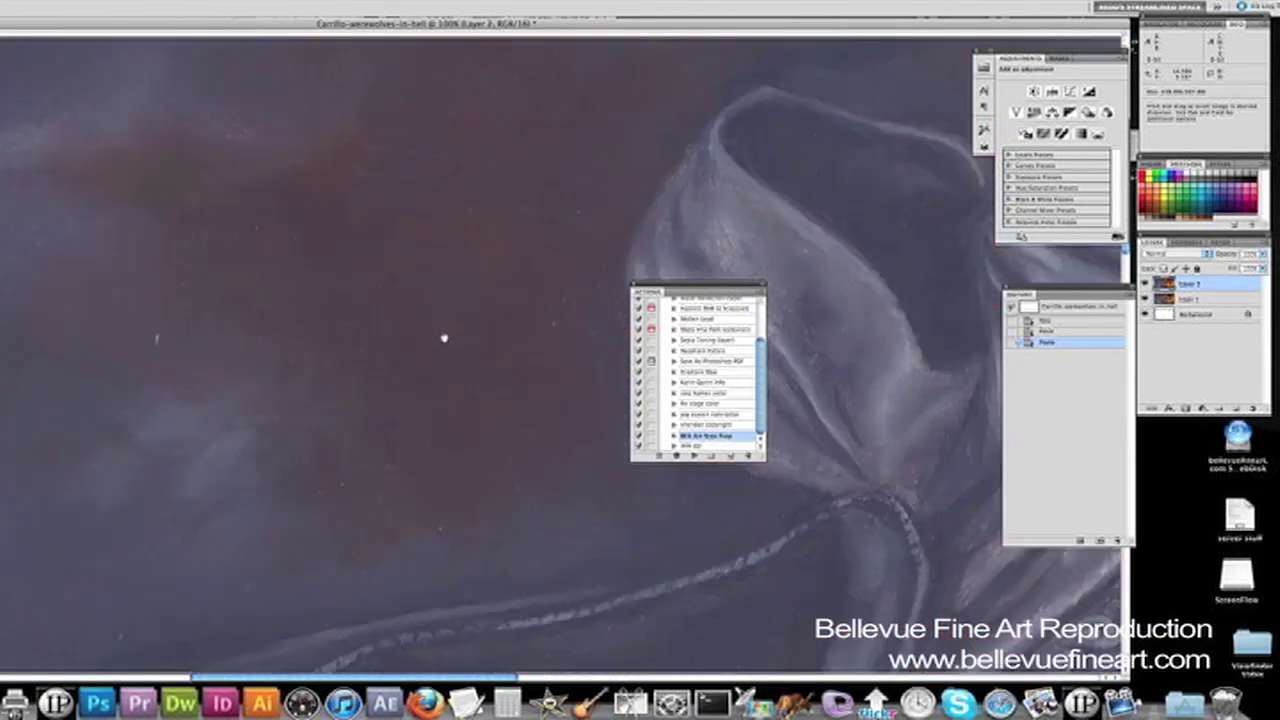
scroll(444, 338, left, 10)
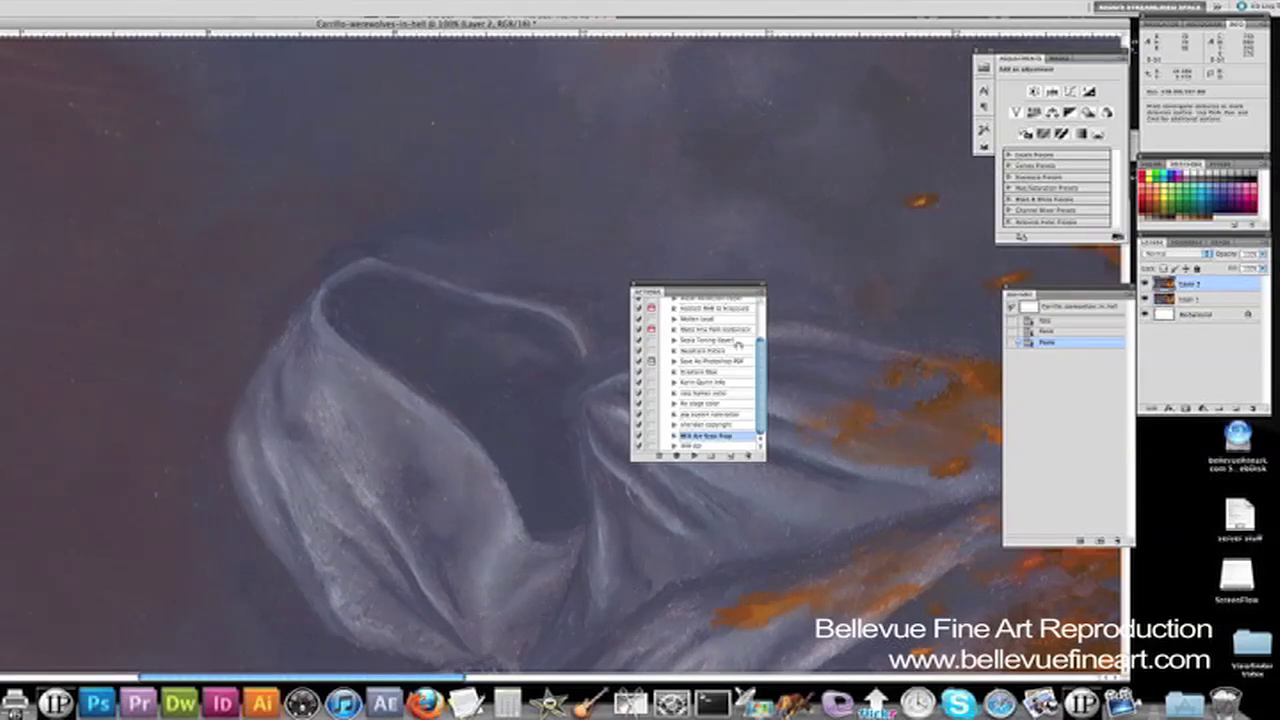